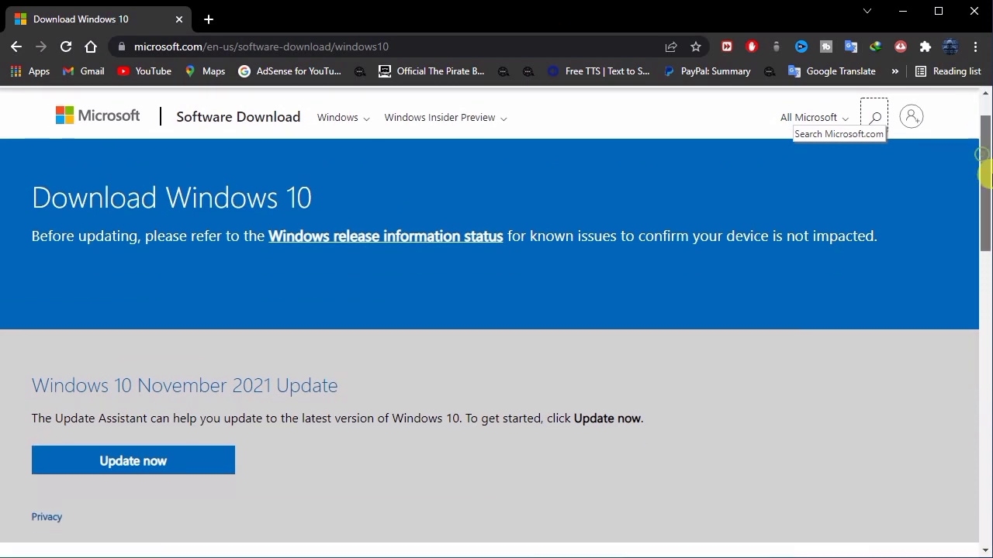
Download the Windows 10 media creation tool, MediaCreationTool21H2.exe, into the Programs downloads folder
click(184, 415)
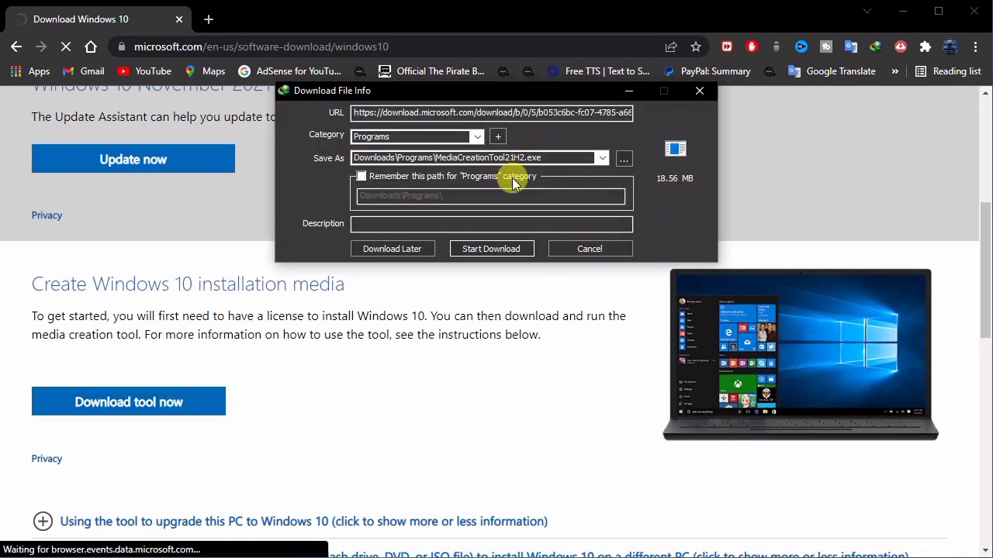
click(504, 248)
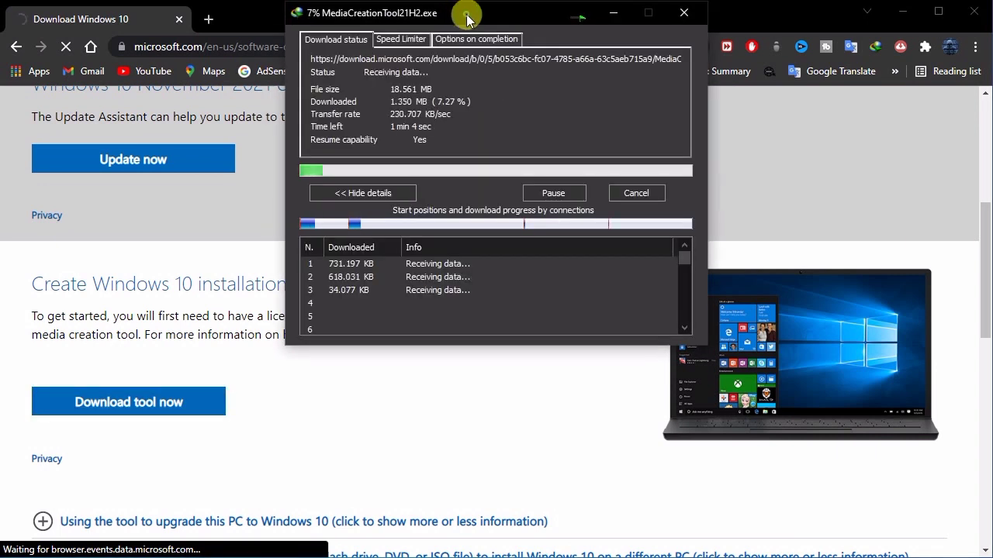
drag(467, 17, 473, 35)
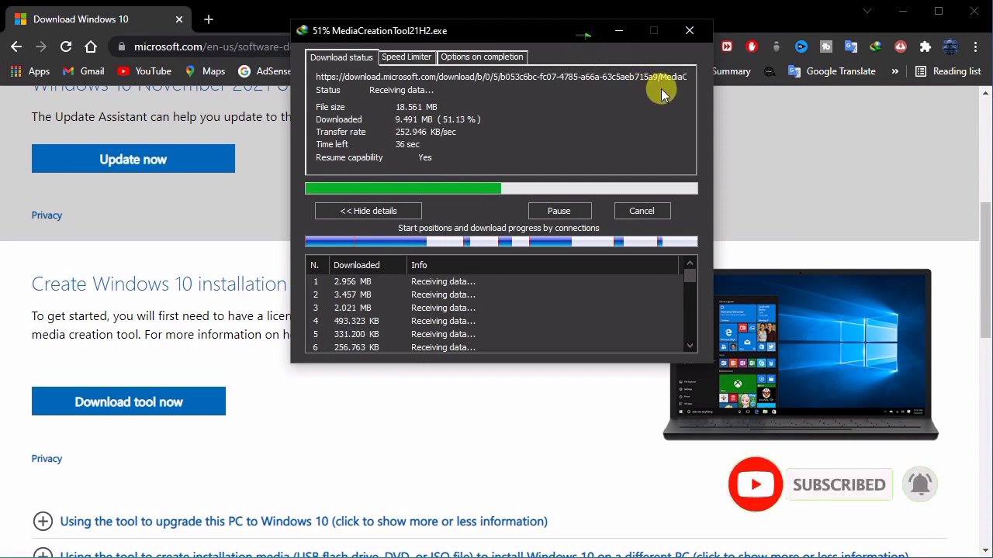
click(811, 557)
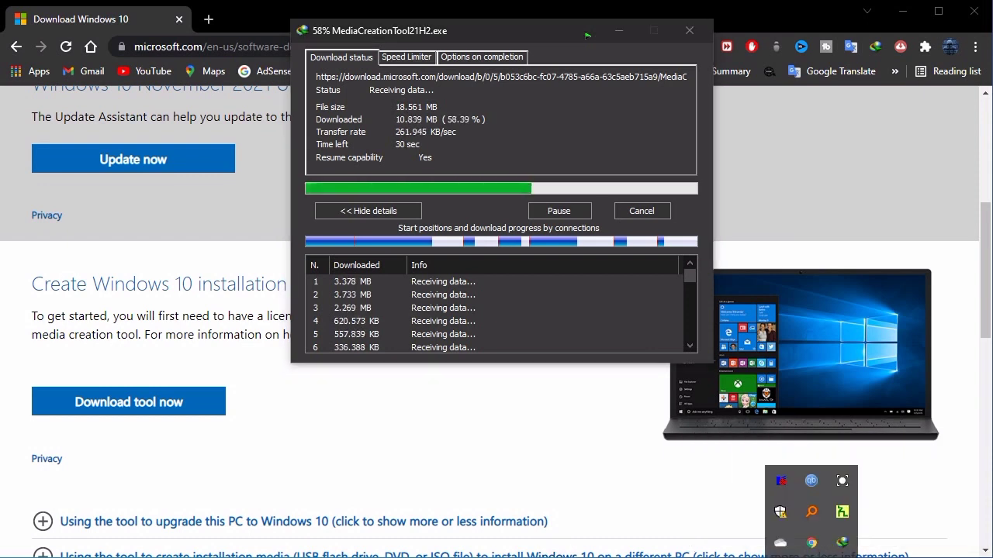
click(811, 557)
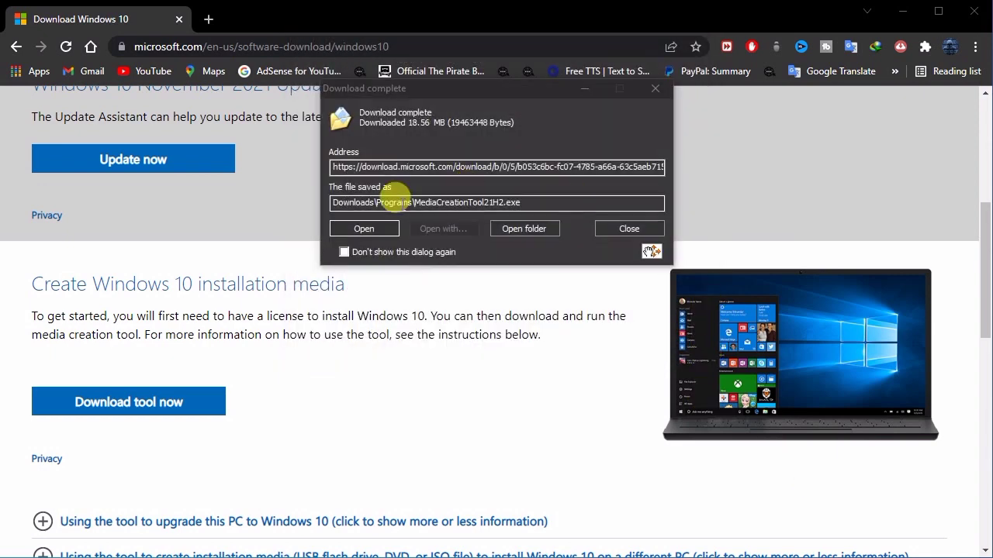
Run the downloaded media creation tool, minimize the browser, and proceed through the setup's opening pages
click(365, 228)
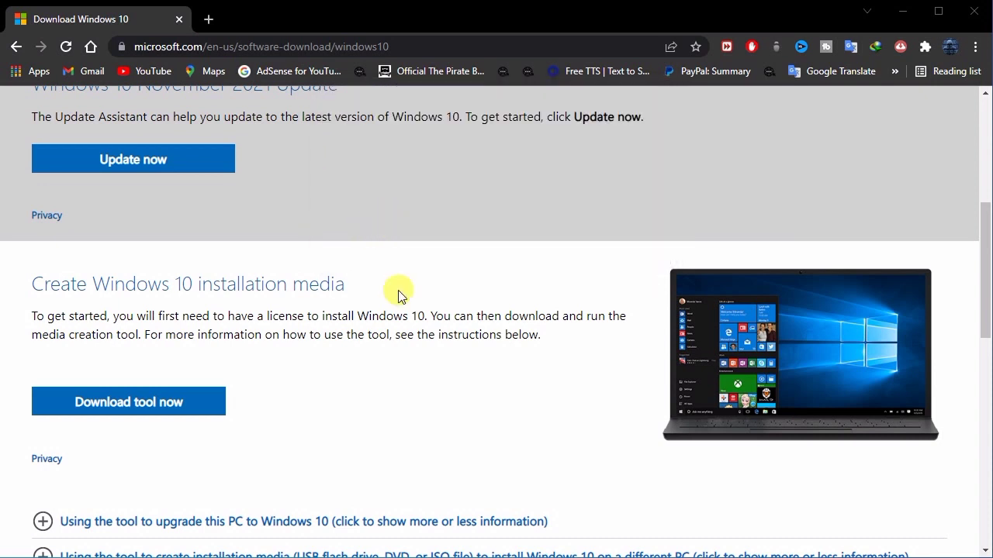
click(902, 11)
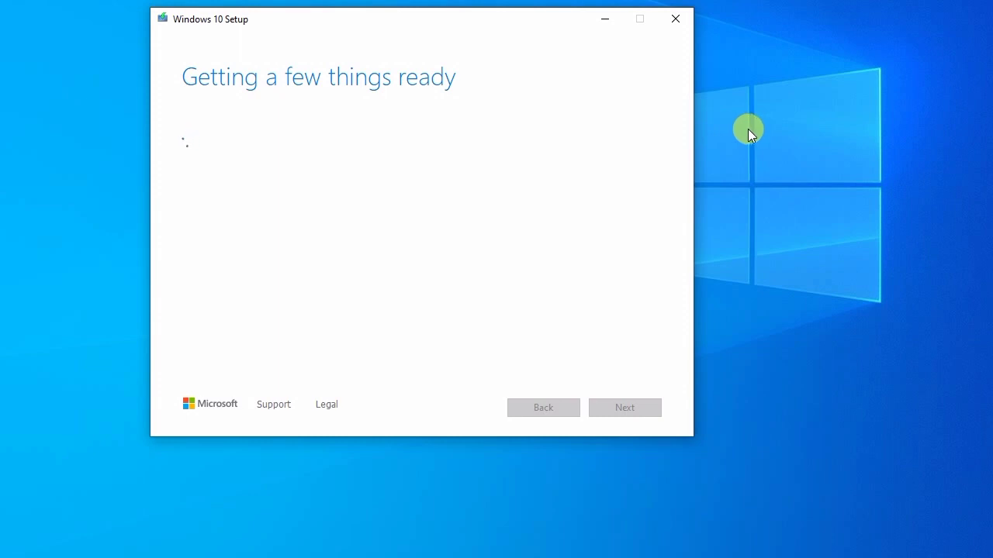
drag(654, 152, 660, 372)
click(626, 411)
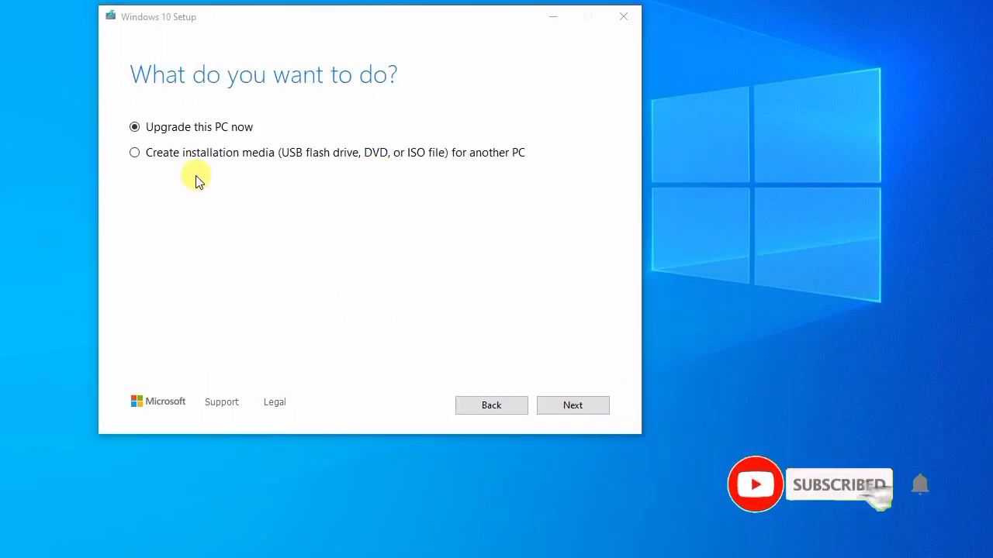
Choose to create installation media for another PC and accept the recommended language, edition and architecture
click(177, 154)
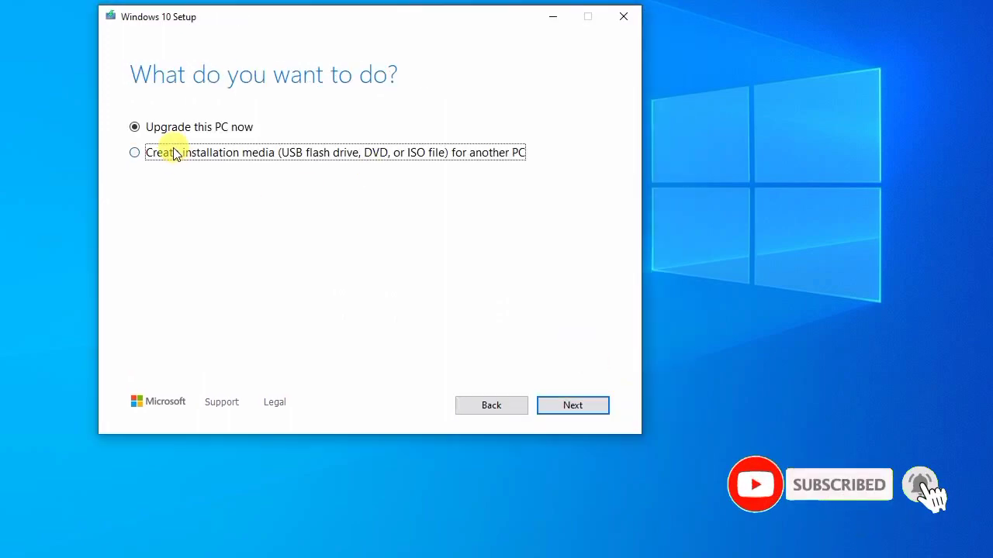
click(574, 403)
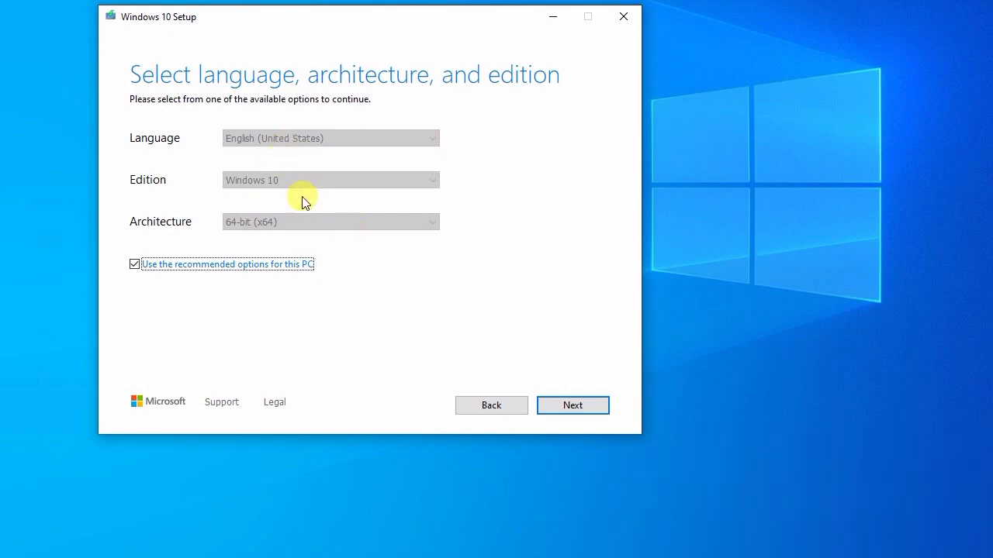
click(585, 413)
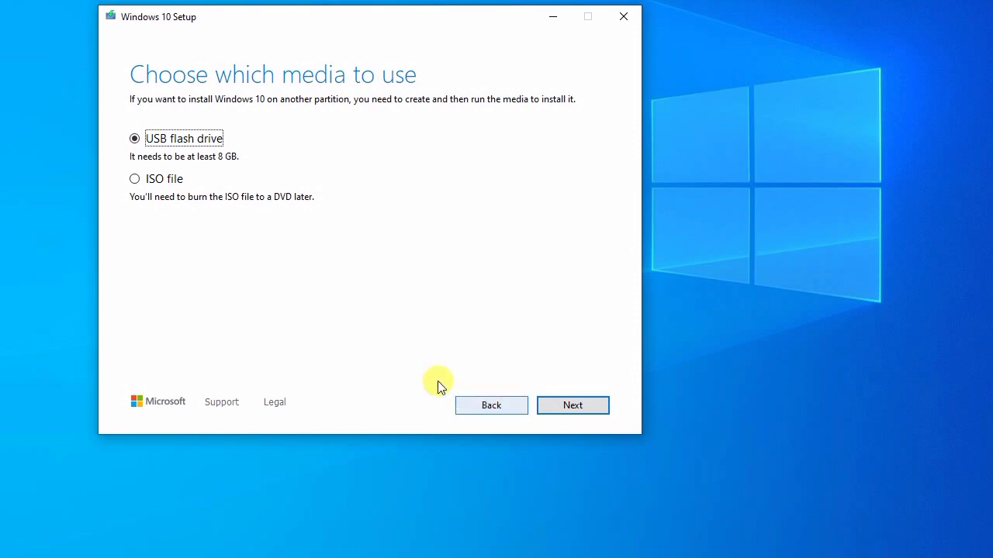
Choose ISO file as the media to use and continue the setup
click(164, 184)
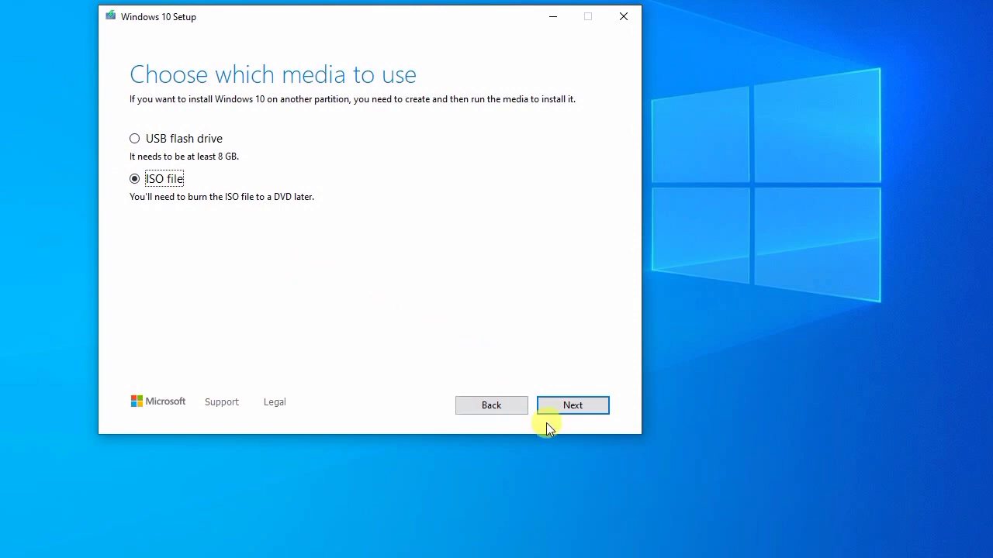
click(563, 411)
click(564, 410)
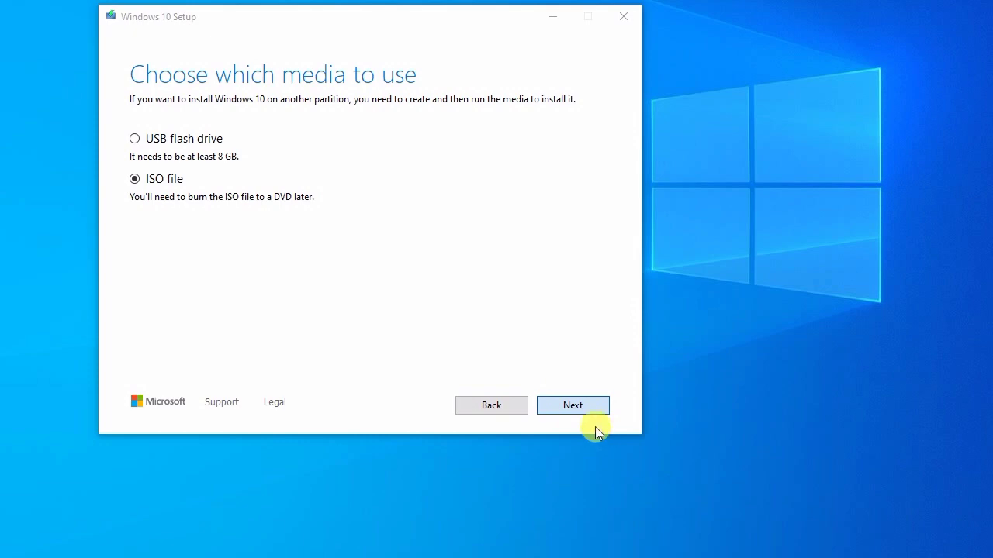
click(490, 399)
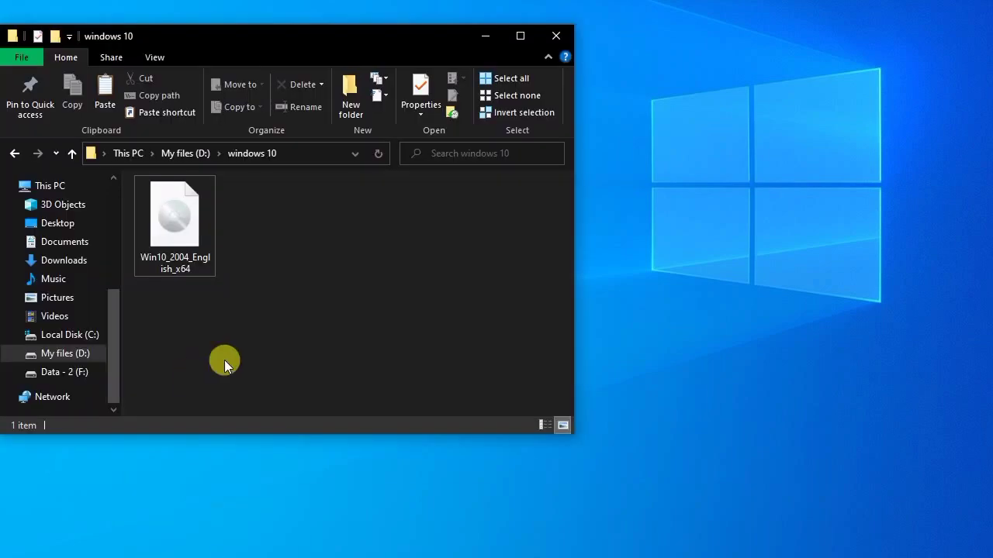
Check the Win10_2004_English_x64 image in the windows 10 folder on drive D and close the folder
double_click(145, 250)
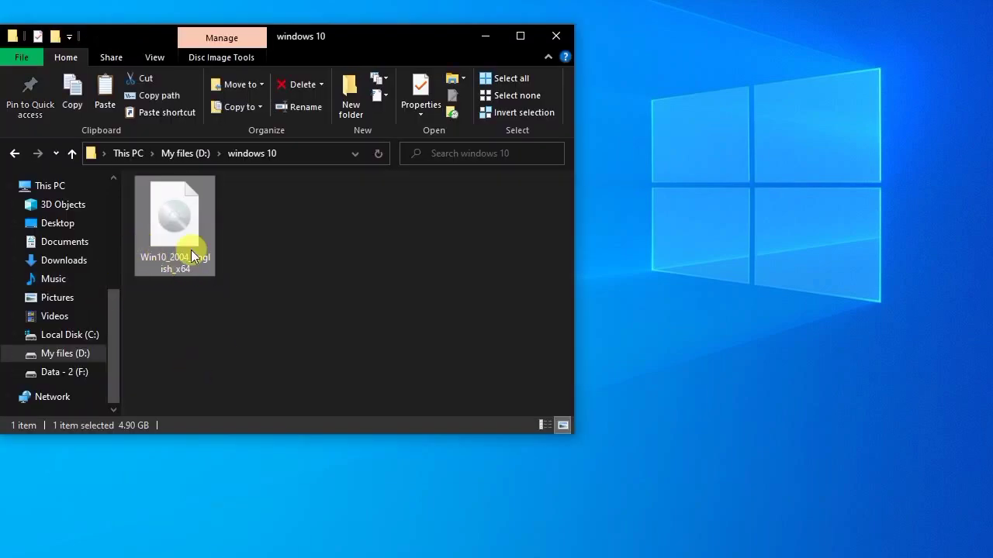
click(566, 29)
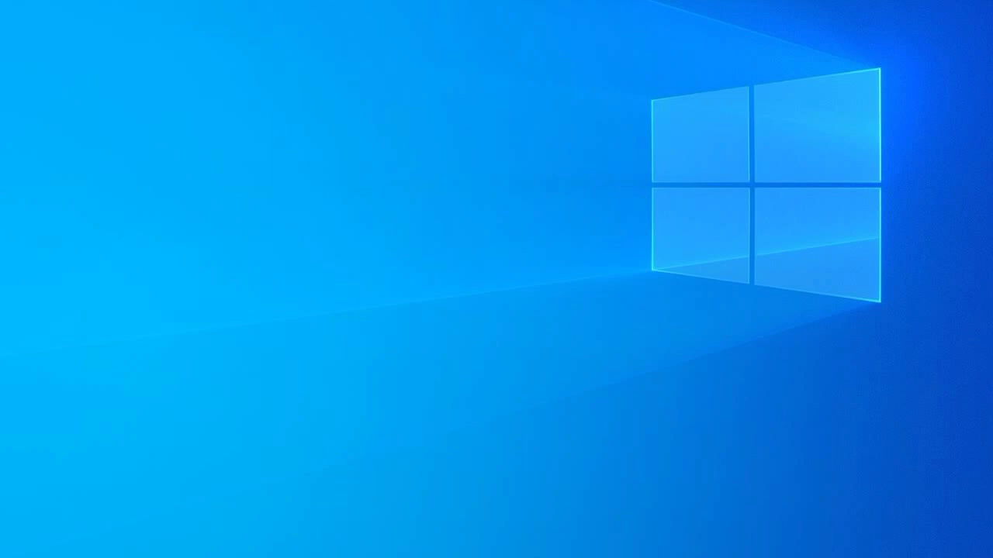
Switch to Chrome, search for rufus in a new tab, and open the official rufus.ie site
click(272, 543)
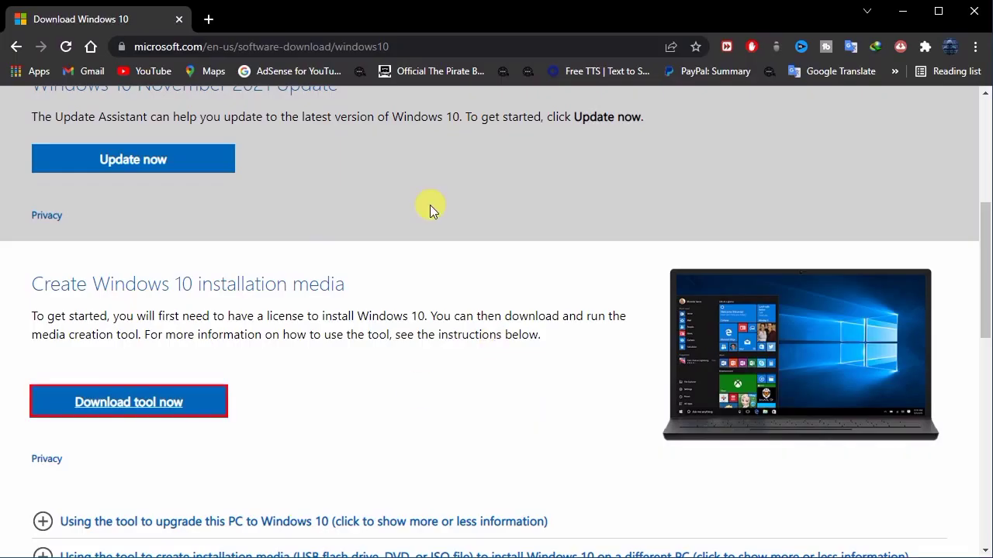
click(203, 22)
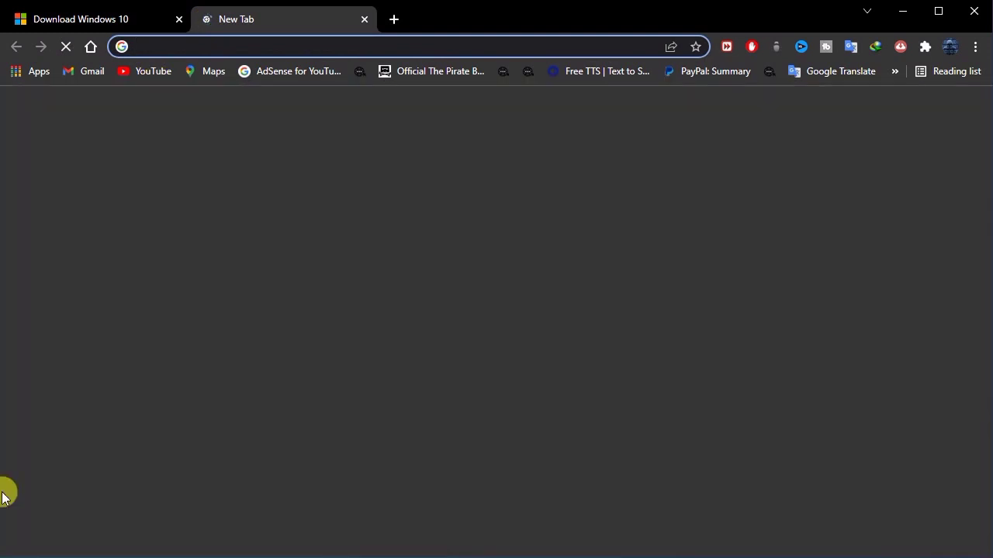
text(rufi)
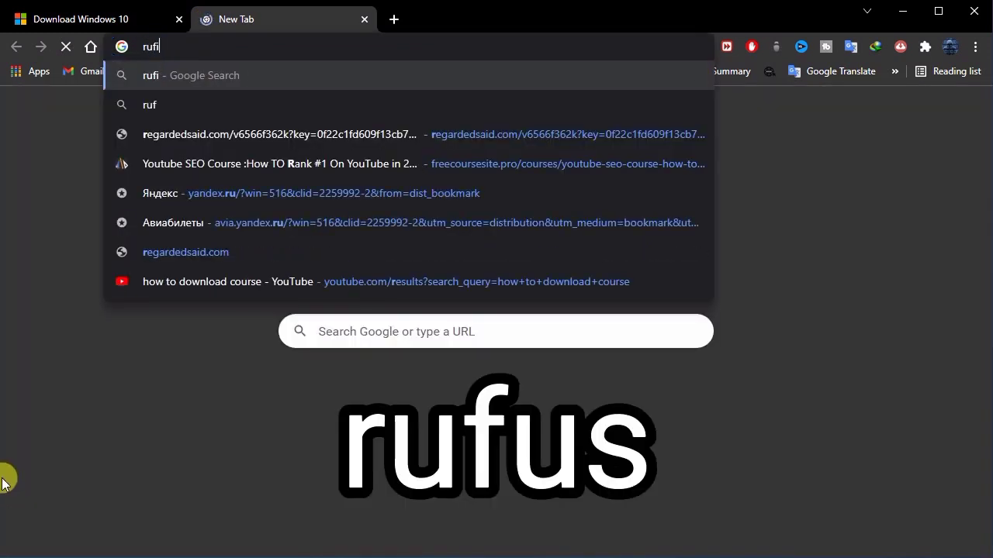
key(BackSpace)
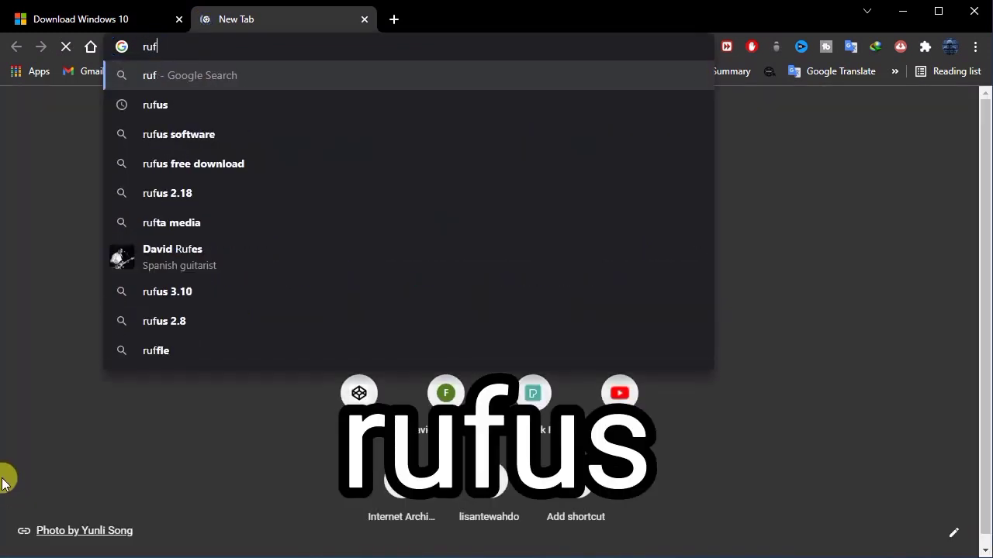
text(us)
key(Return)
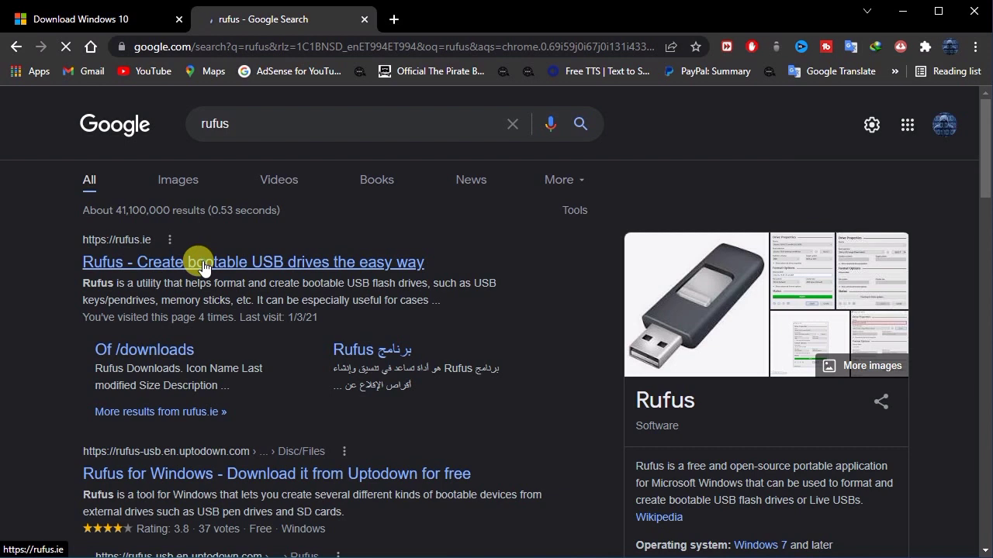
click(205, 263)
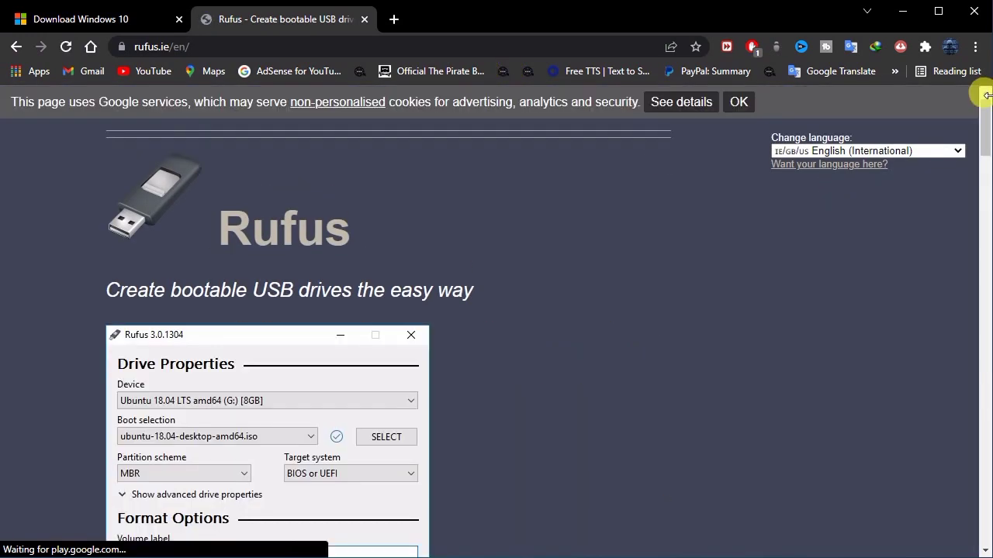
Download Rufus 3.17 from the site's Download section and run rufus-3.17.exe
drag(982, 126, 983, 247)
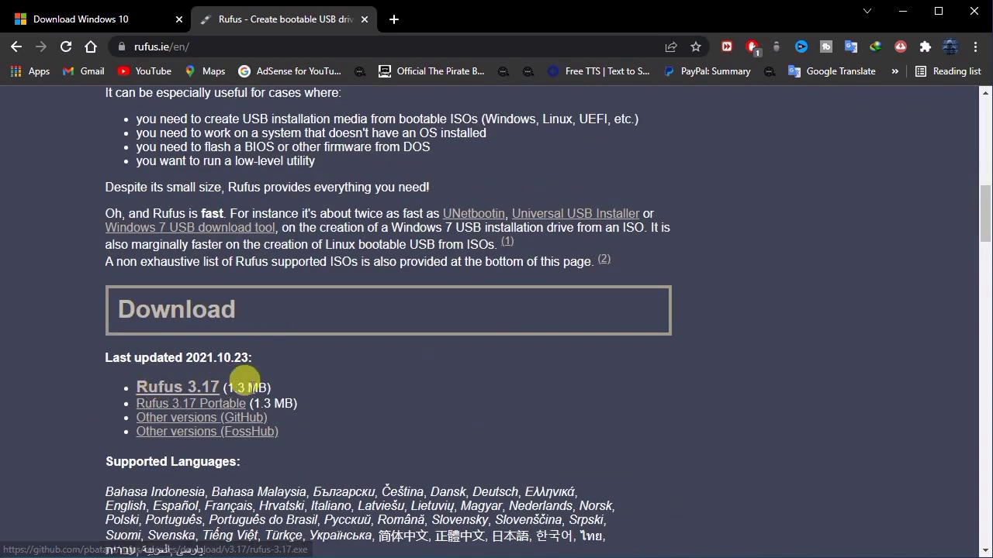
drag(271, 385, 131, 380)
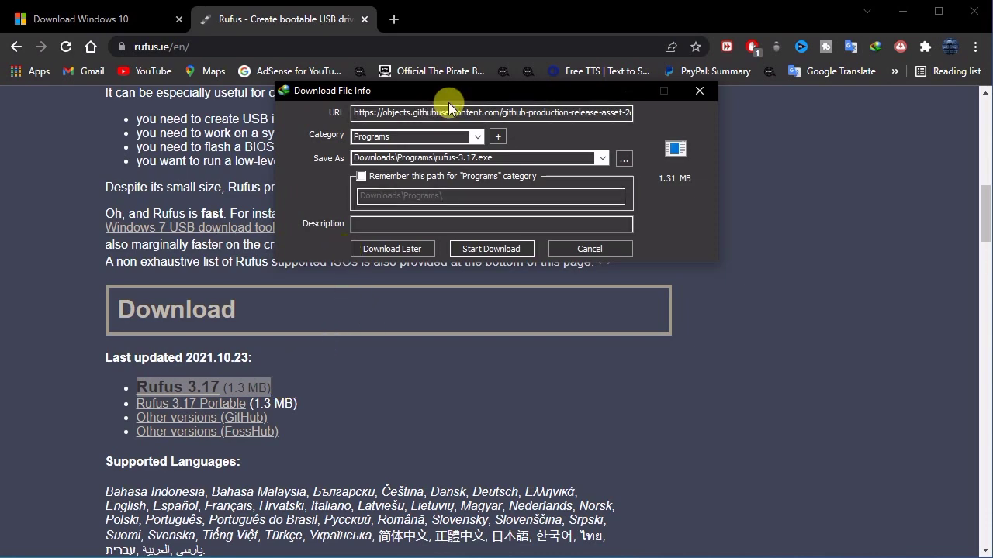
click(491, 249)
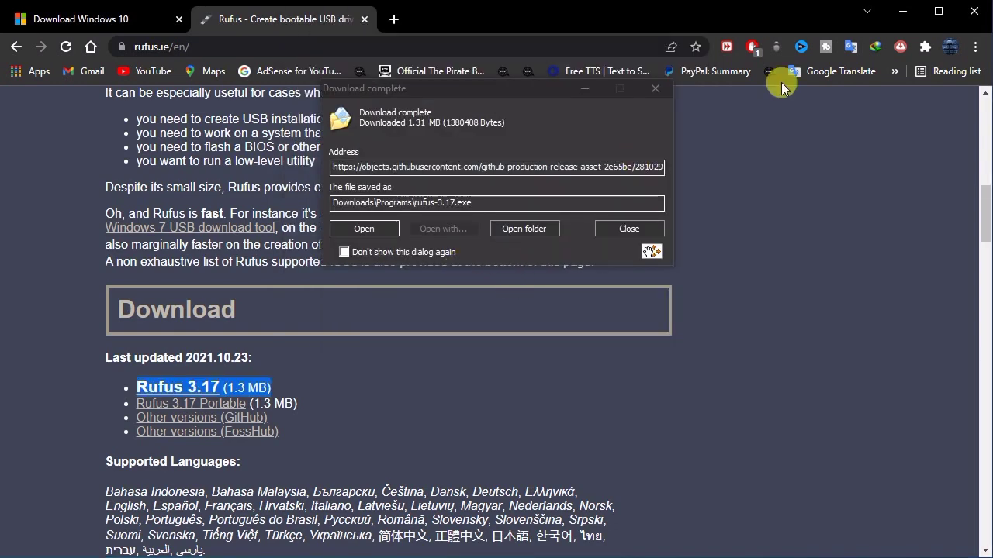
click(904, 17)
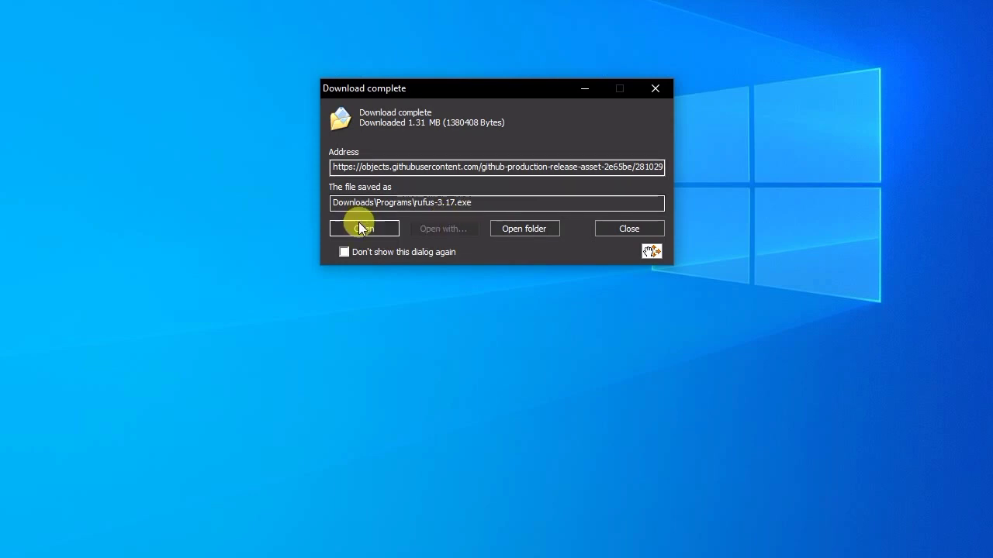
click(373, 231)
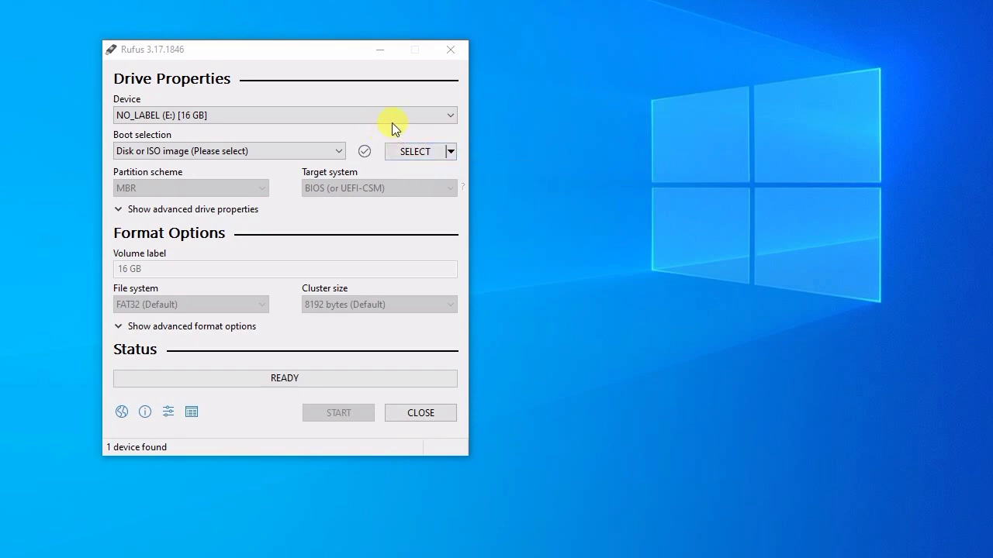
Keep NO_LABEL (E:) [16 GB] as the target device and Disk or ISO image as the boot selection
click(347, 120)
click(347, 124)
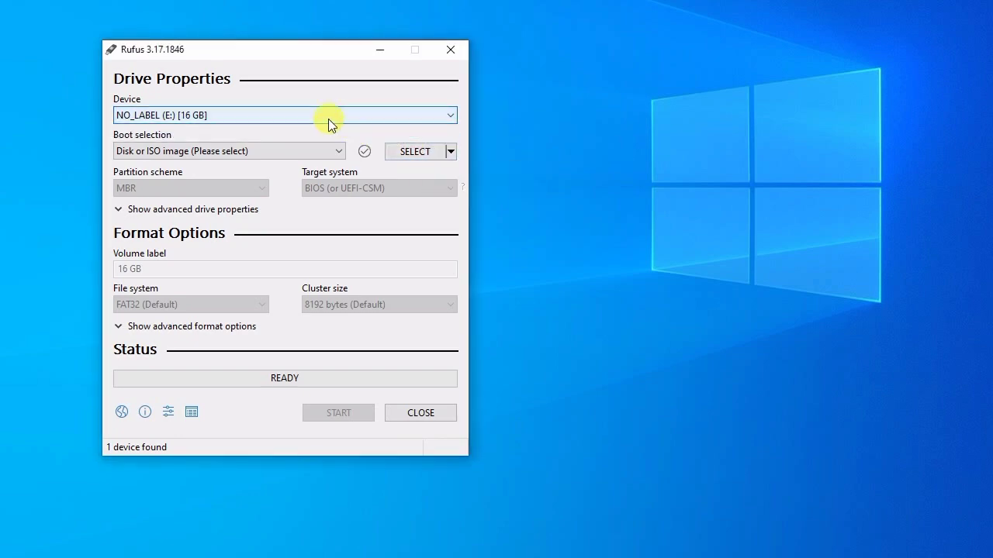
click(200, 149)
click(199, 149)
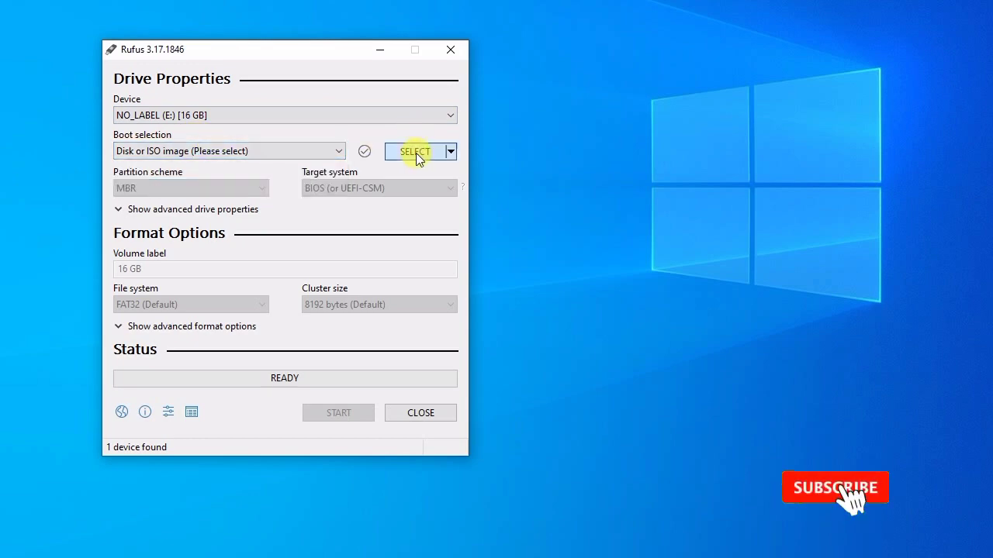
Load Win10_2004_English_x64 from the windows 10 folder as the boot image and keep GPT as the partition scheme
click(415, 152)
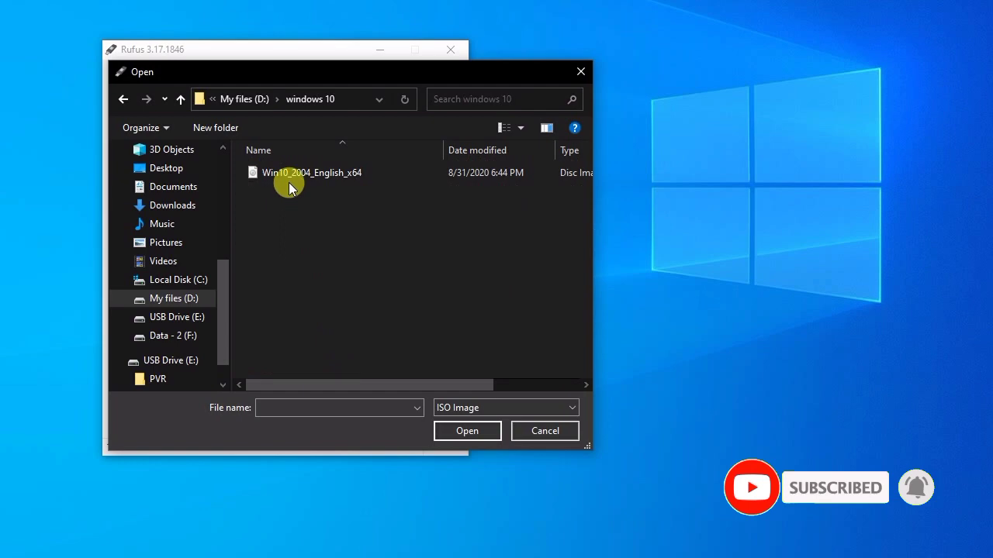
click(295, 174)
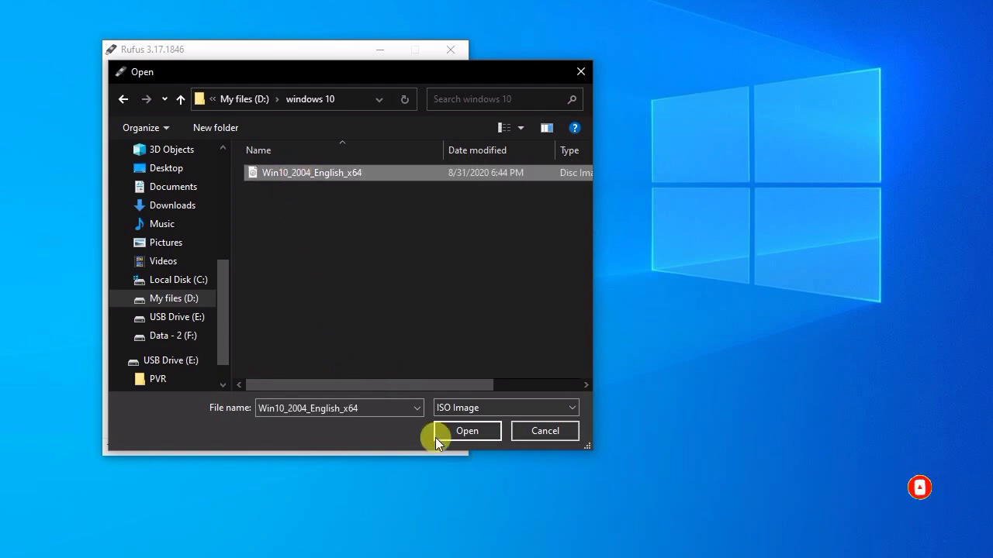
click(456, 431)
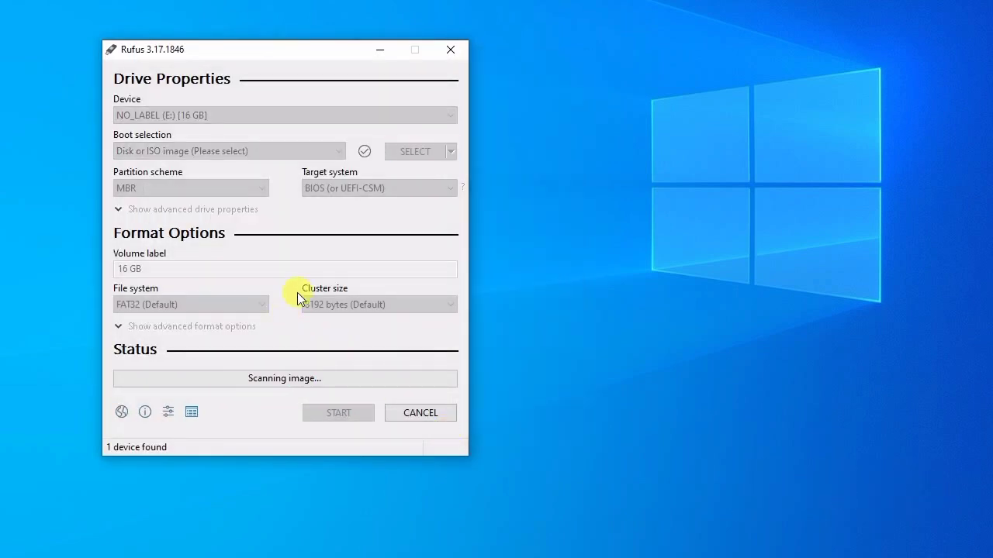
click(199, 226)
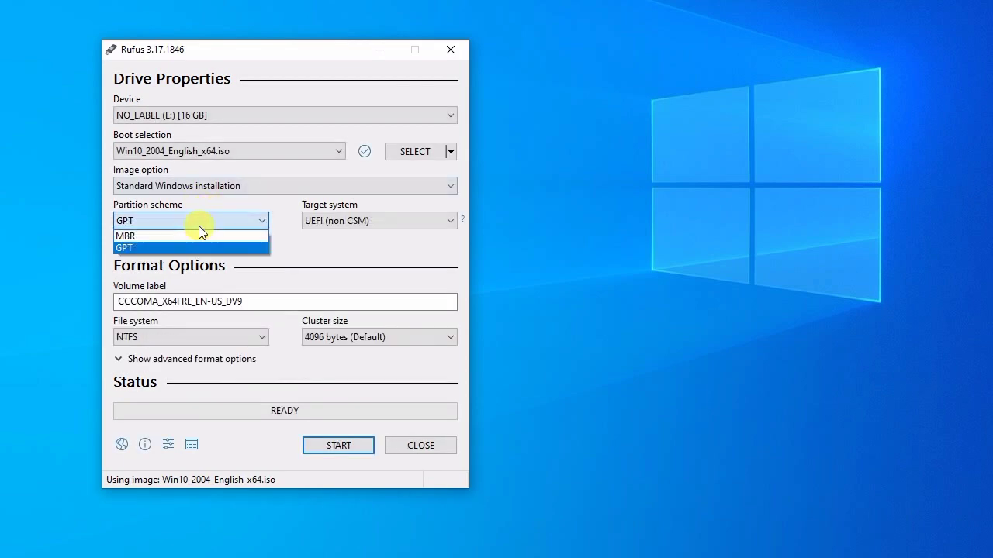
click(197, 224)
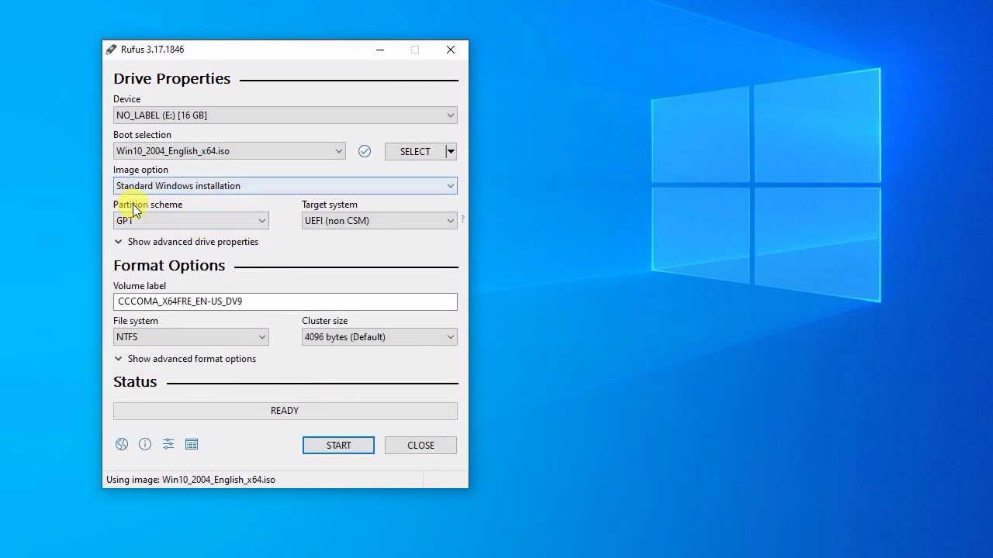
Search Windows for disk and open Create and format hard disk partitions
key(super+s)
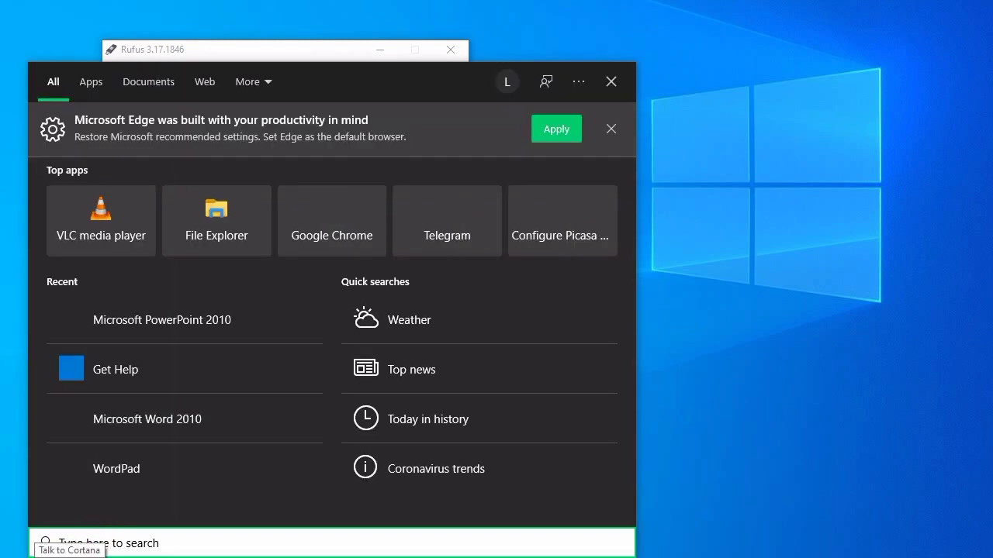
text(disk)
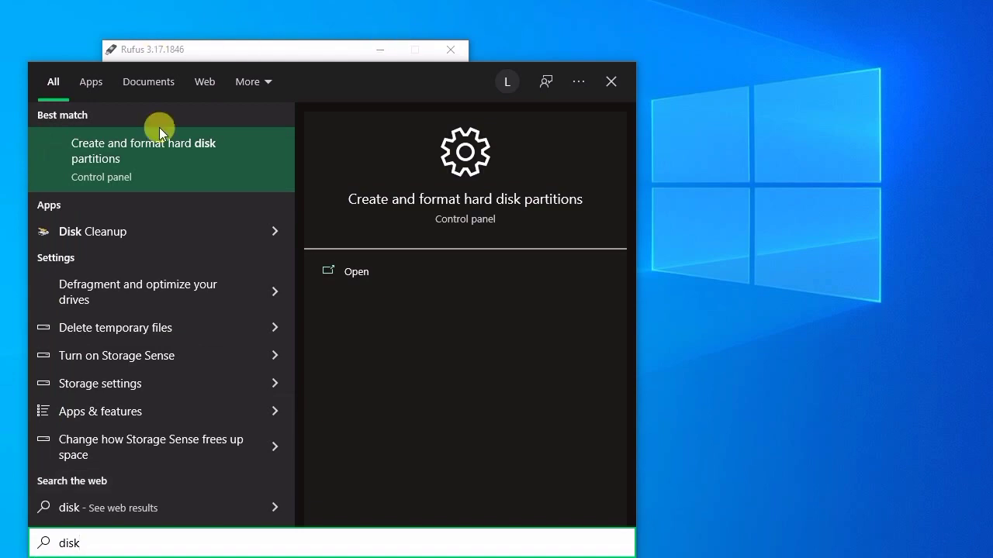
click(155, 159)
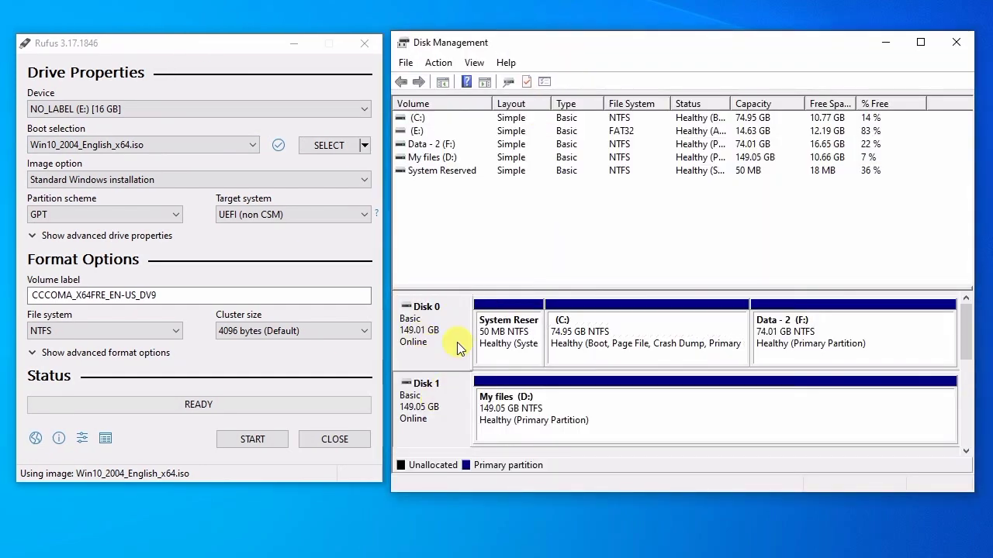
Open the properties of Disk 0 and check its partition style in the volume information, keeping Rufus visible alongside
right_click(432, 342)
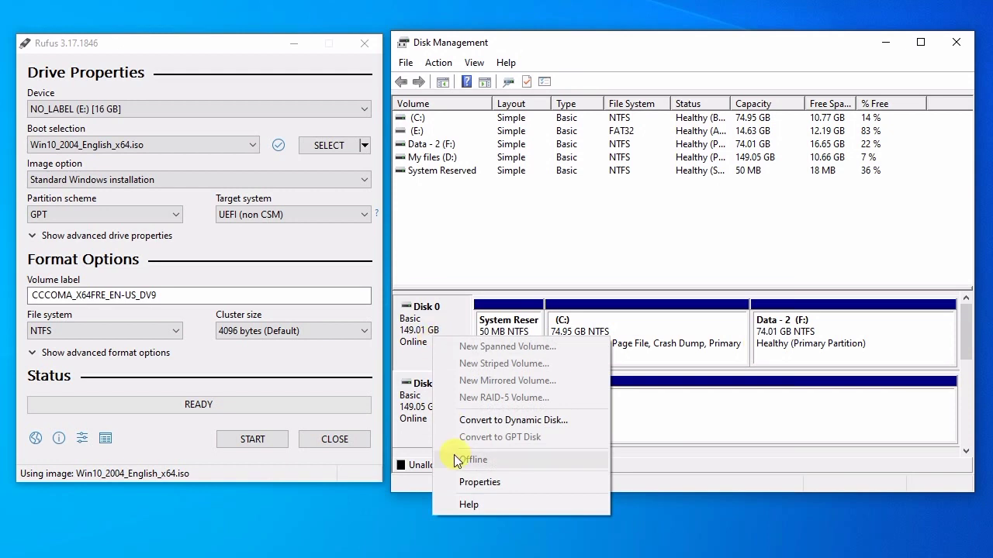
click(490, 483)
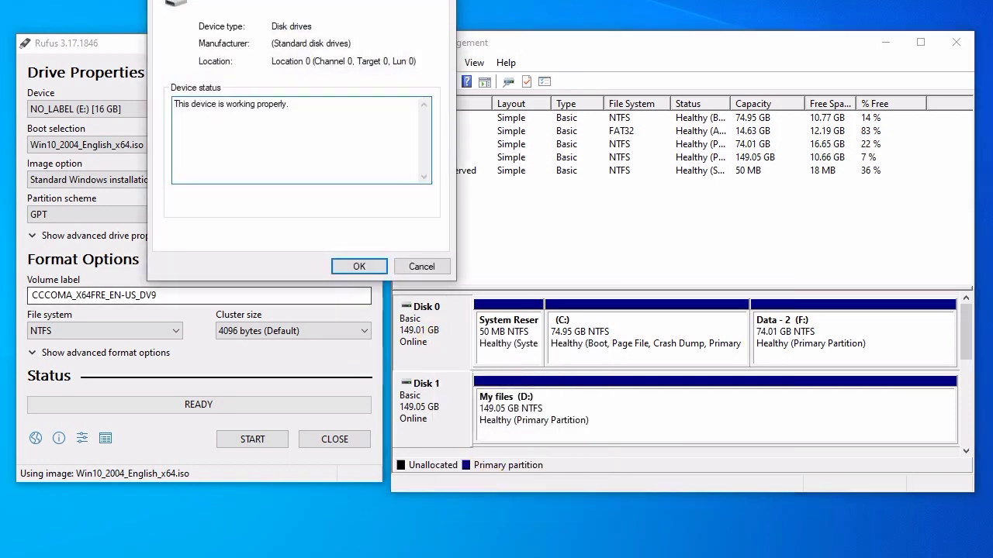
drag(344, 0, 382, 99)
click(389, 127)
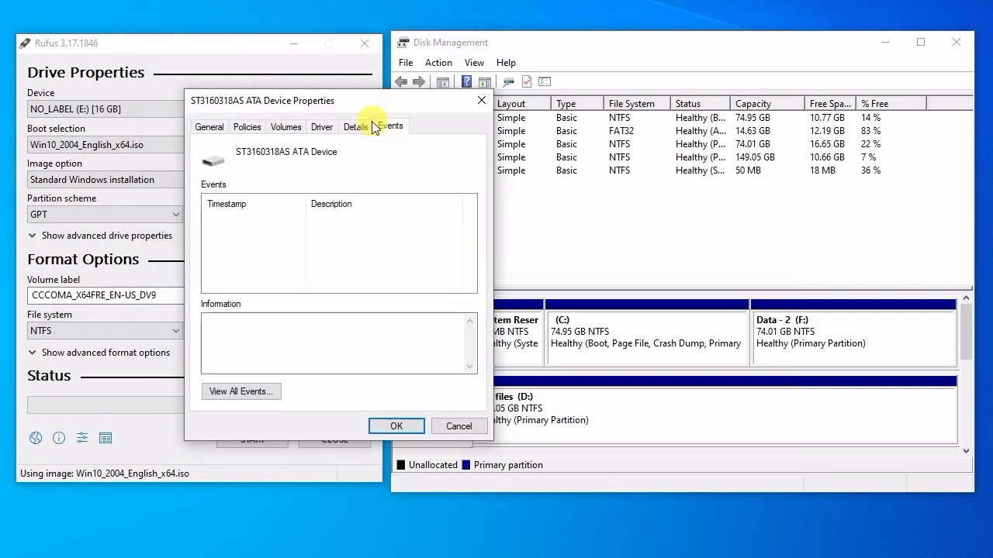
click(357, 127)
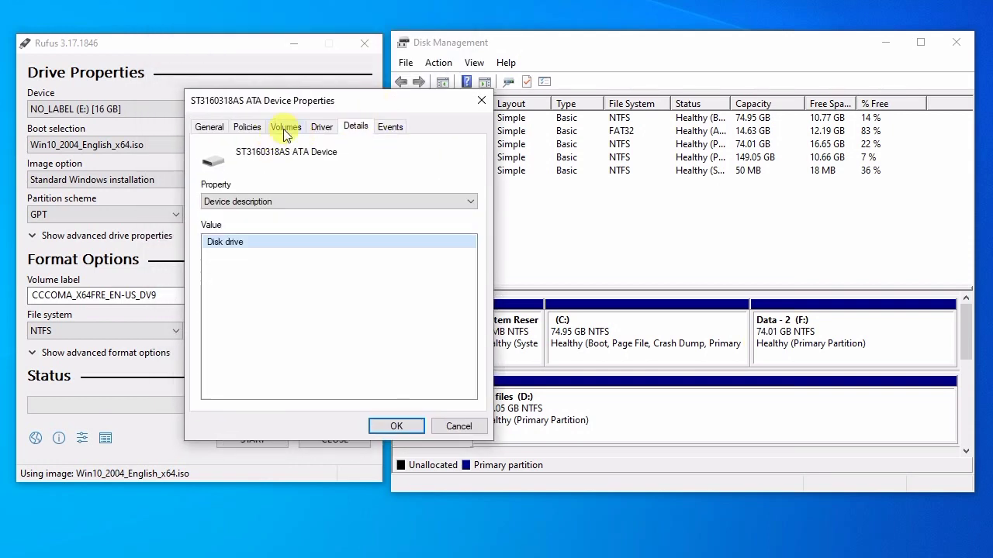
click(284, 129)
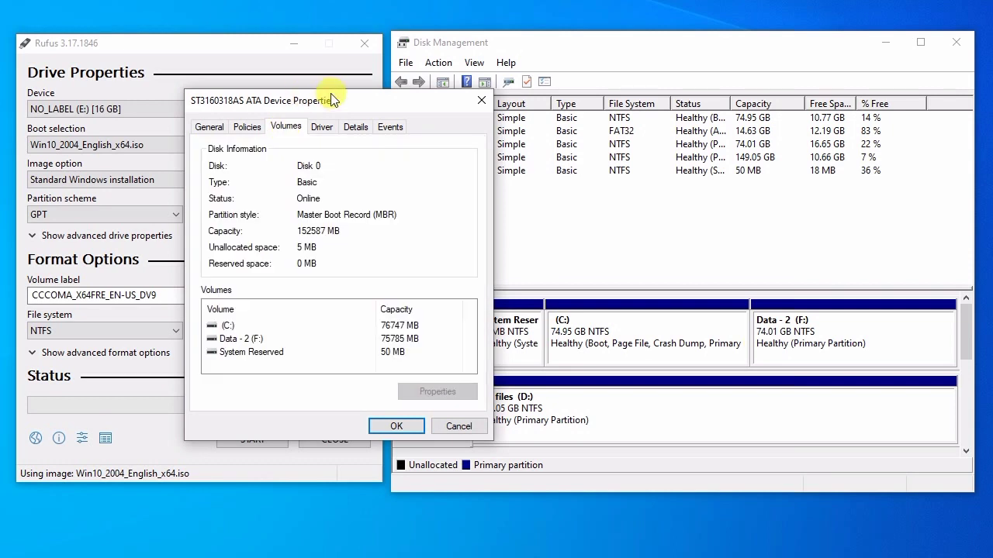
drag(330, 93, 585, 68)
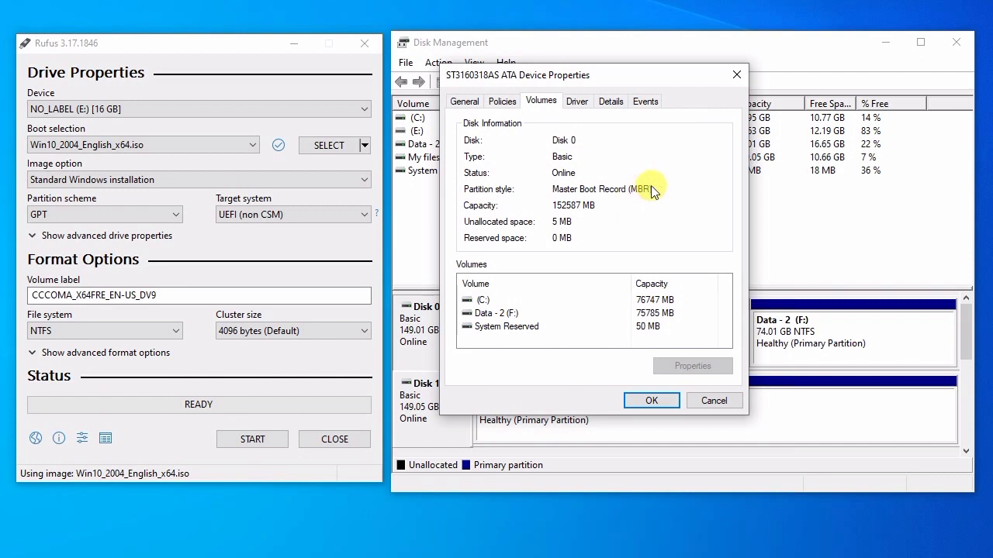
Switch to Rufus, set the partition scheme to MBR, and close the disk properties and Disk Management
click(153, 213)
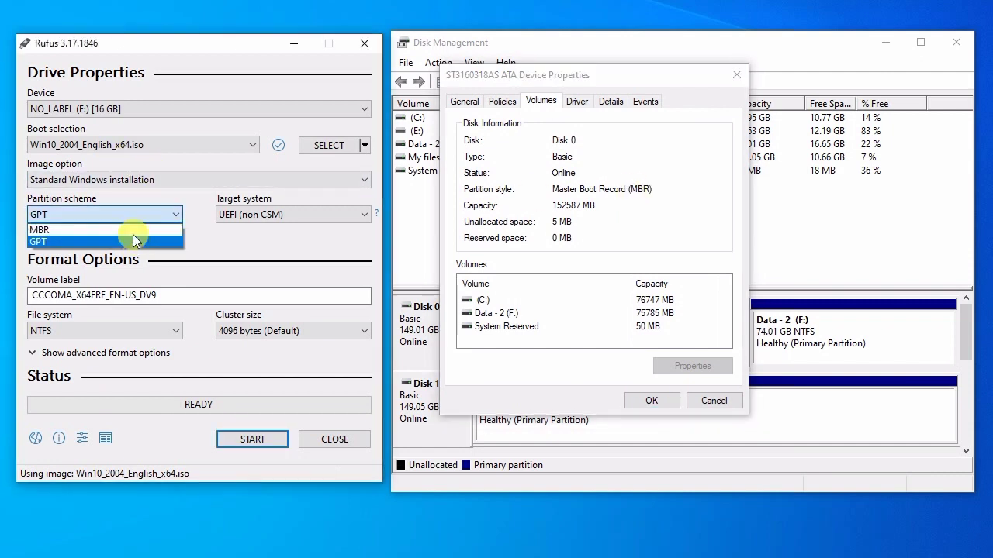
click(133, 232)
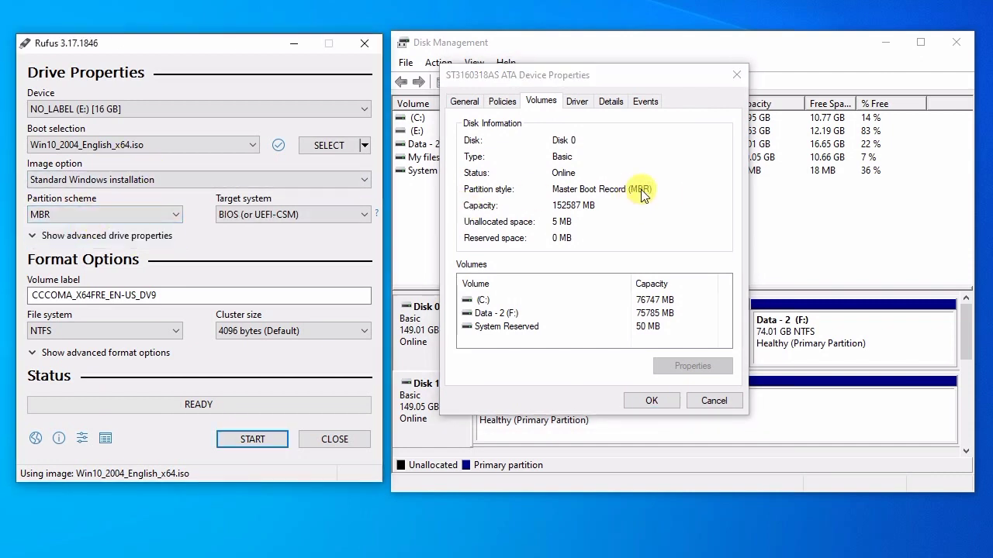
click(651, 400)
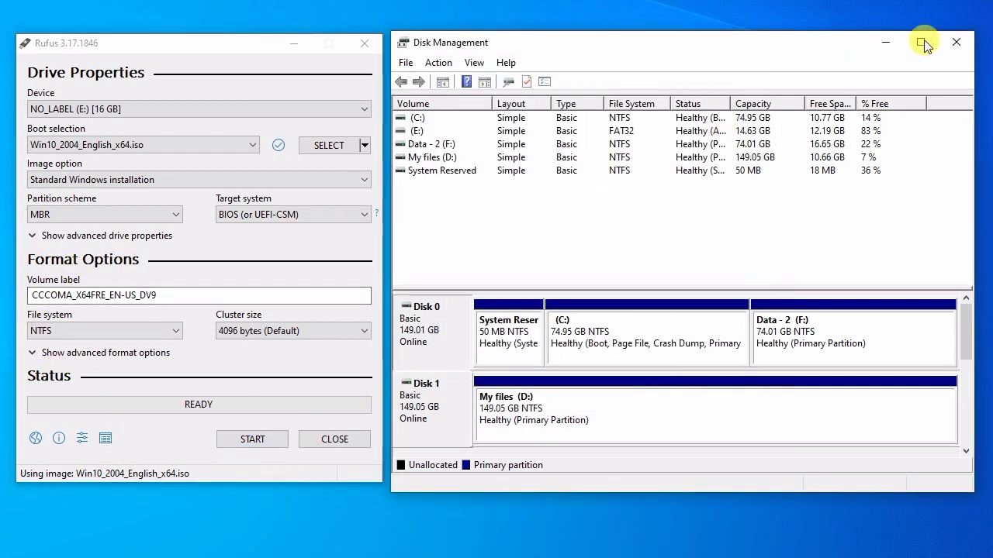
click(154, 394)
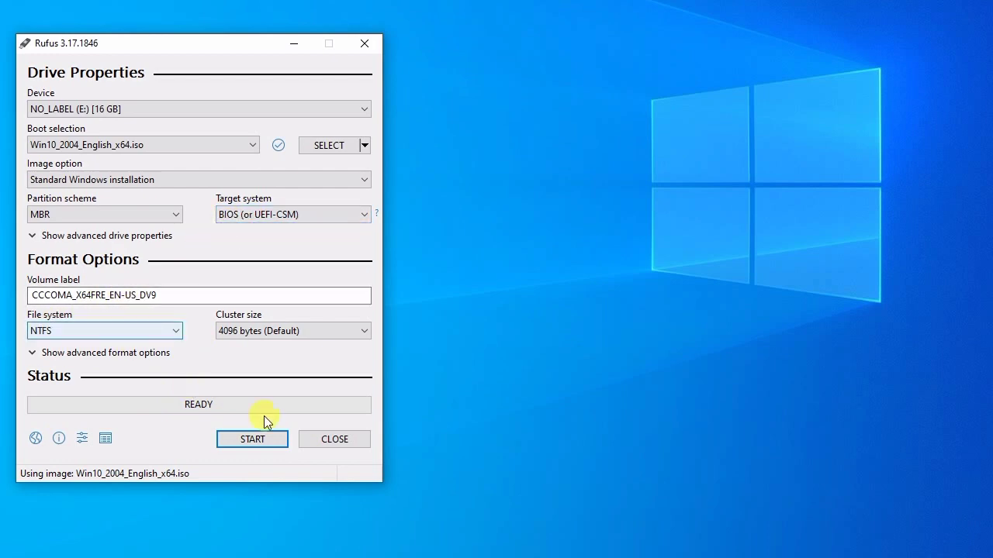
Write the Windows 10 image to the 16 GB USB drive, accepting the erasure of its data, and close Rufus once finished
click(266, 443)
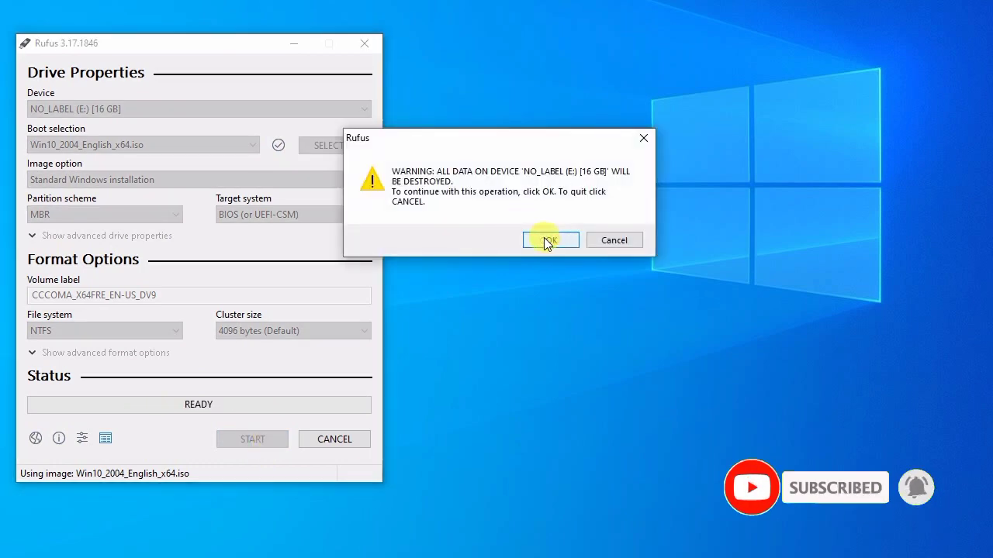
click(545, 240)
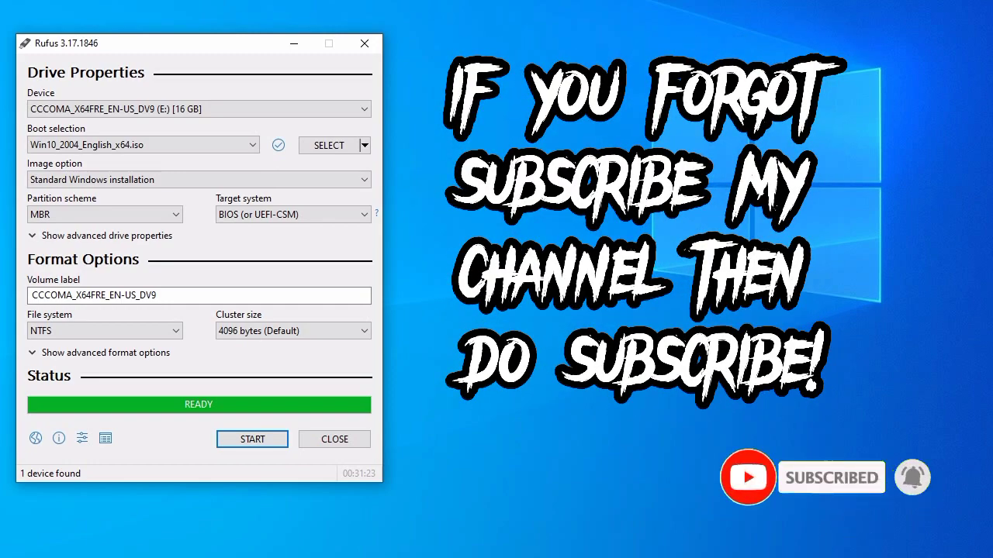
click(328, 440)
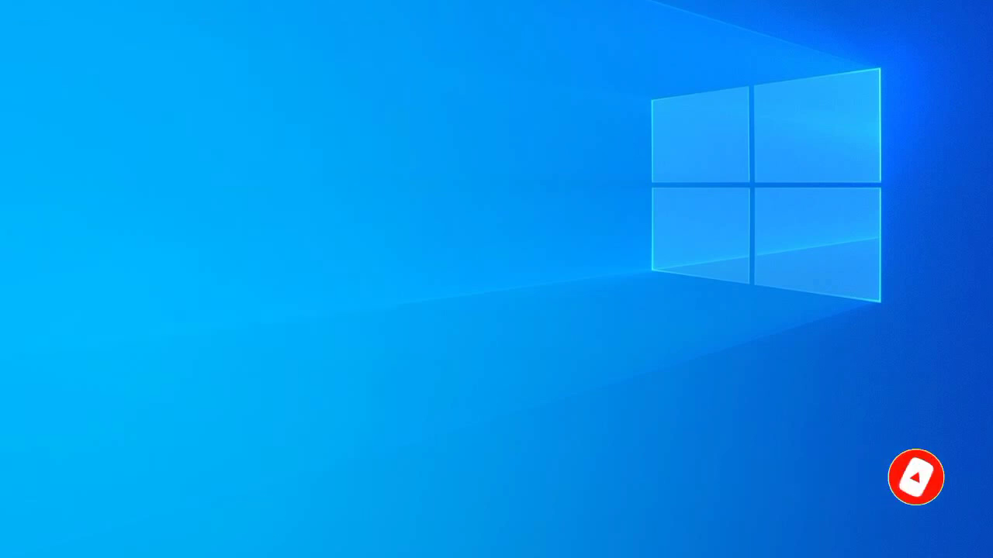